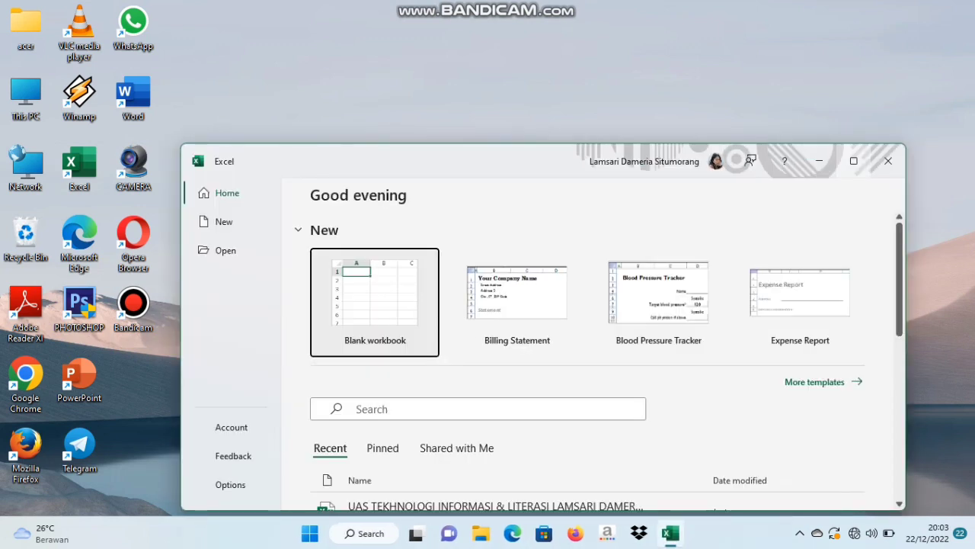
# Step: Maximize the window and open the most recent UAS TEKHNOLOGI INFORMASI & LITERASI workbook from Downloads
pyautogui.click(854, 161)
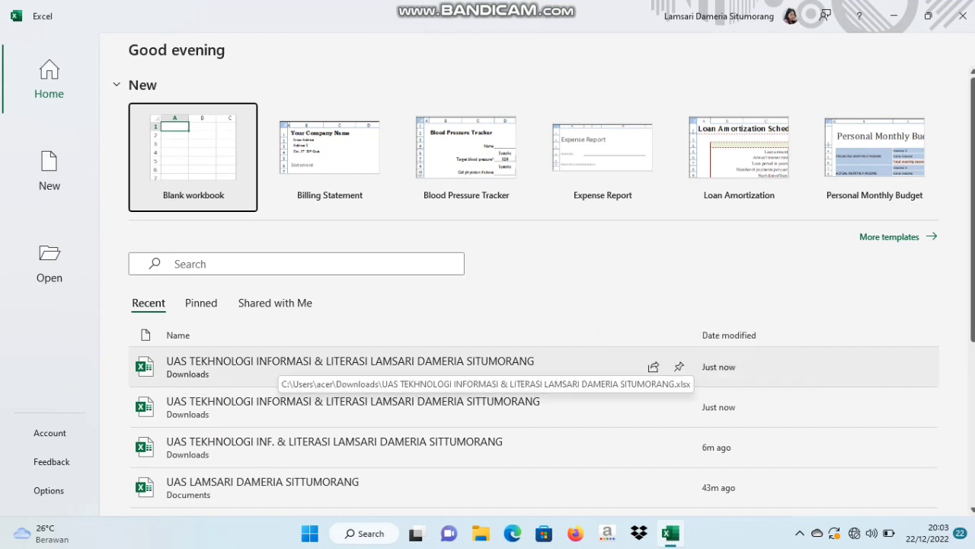
pyautogui.click(289, 367)
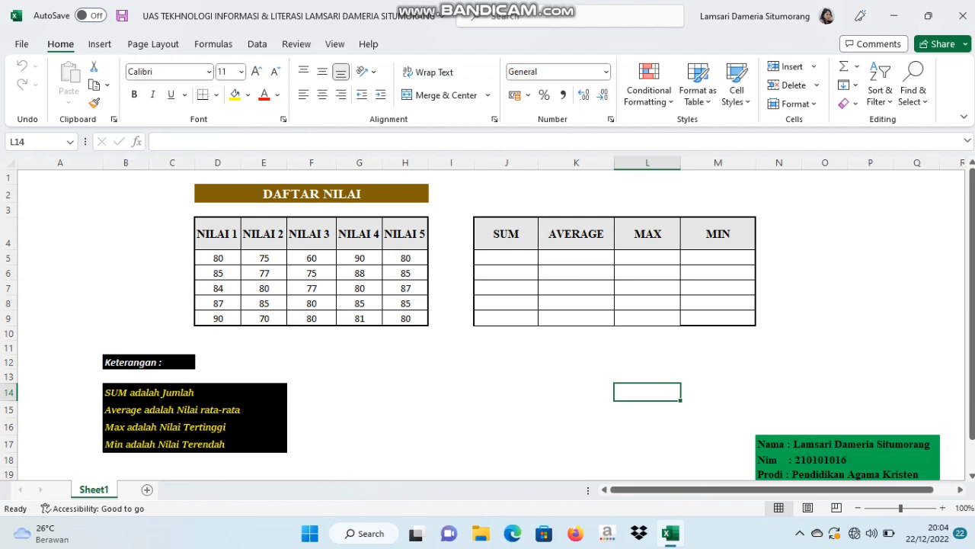
# Step: Enter the formula =SUM(D5:H5) in cell J5 to total the first row of scores
pyautogui.click(506, 258)
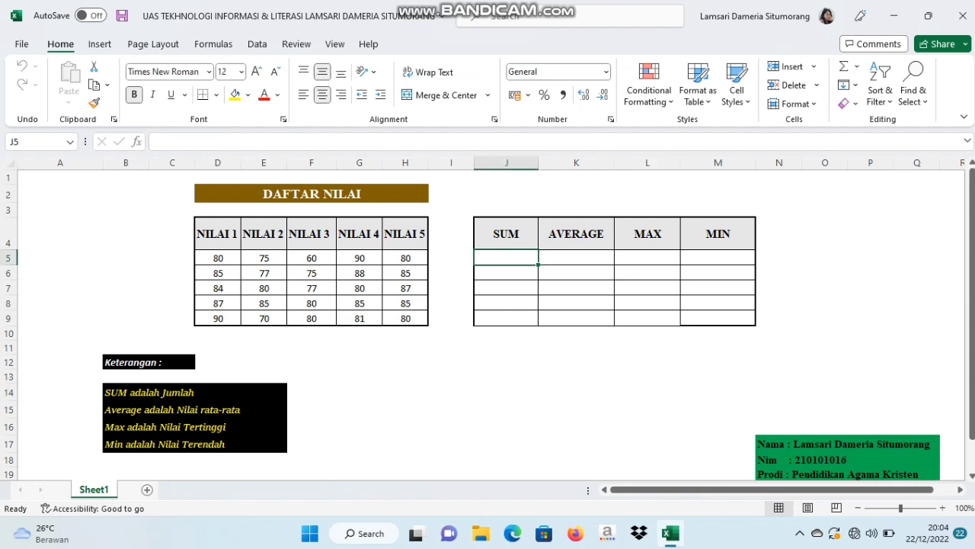
pyautogui.write('=SU')
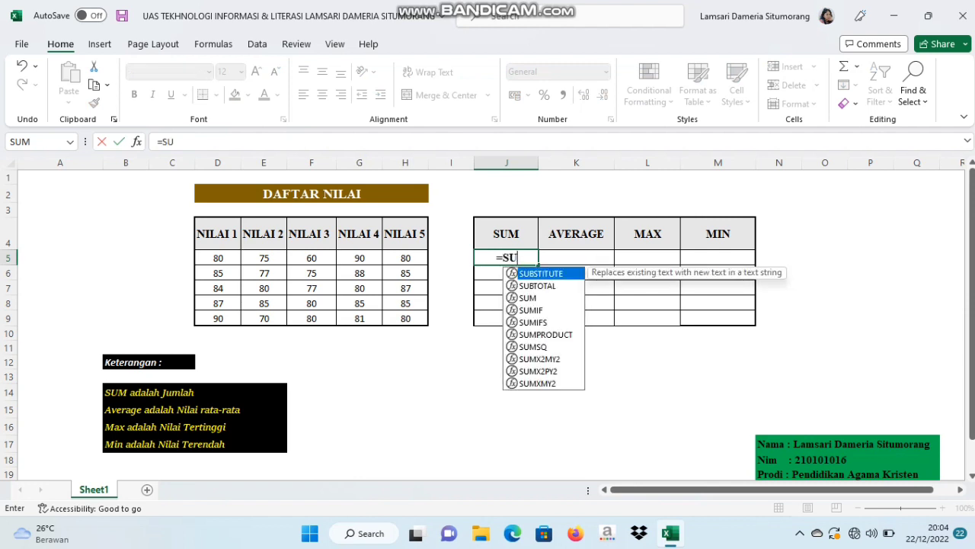
pyautogui.write('M(')
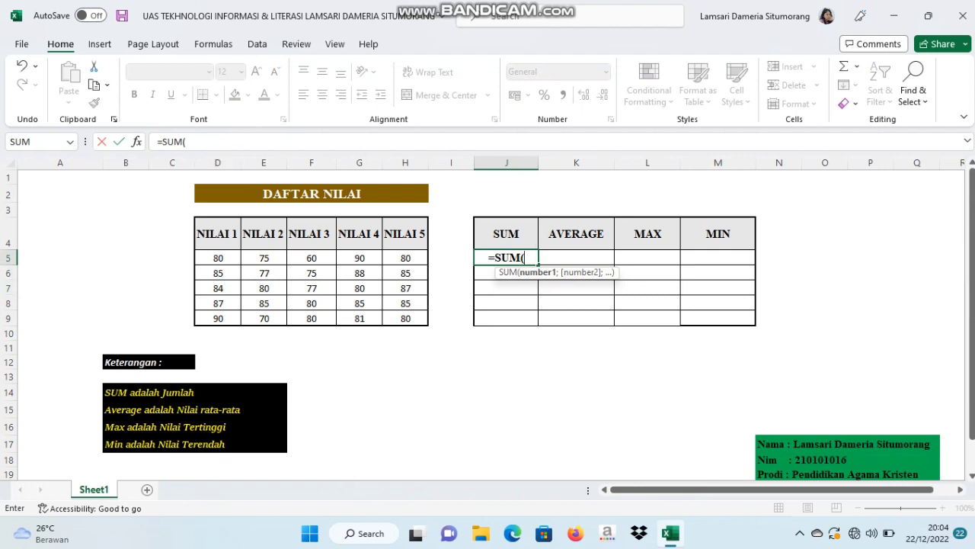
pyautogui.click(218, 258)
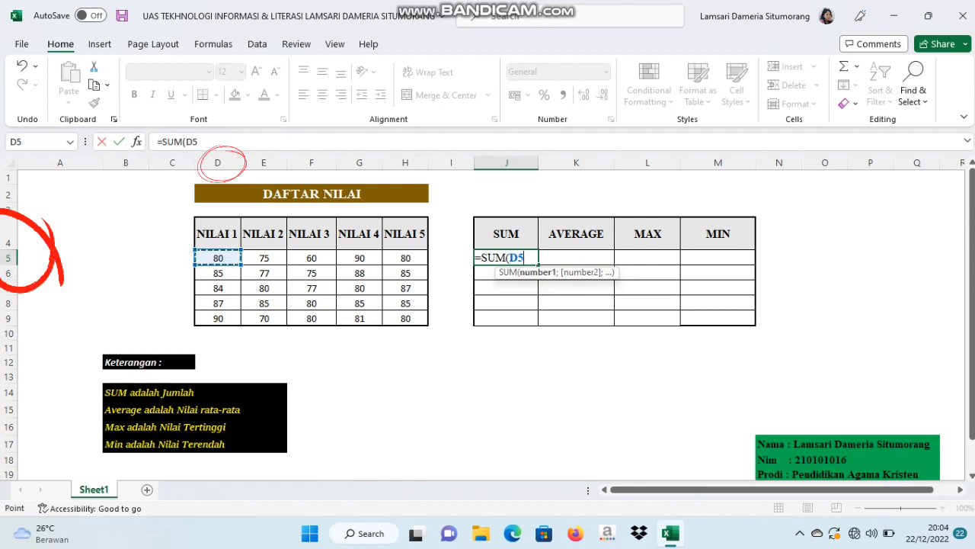
pyautogui.moveTo(219, 258); pyautogui.dragTo(406, 259)
pyautogui.write(')')
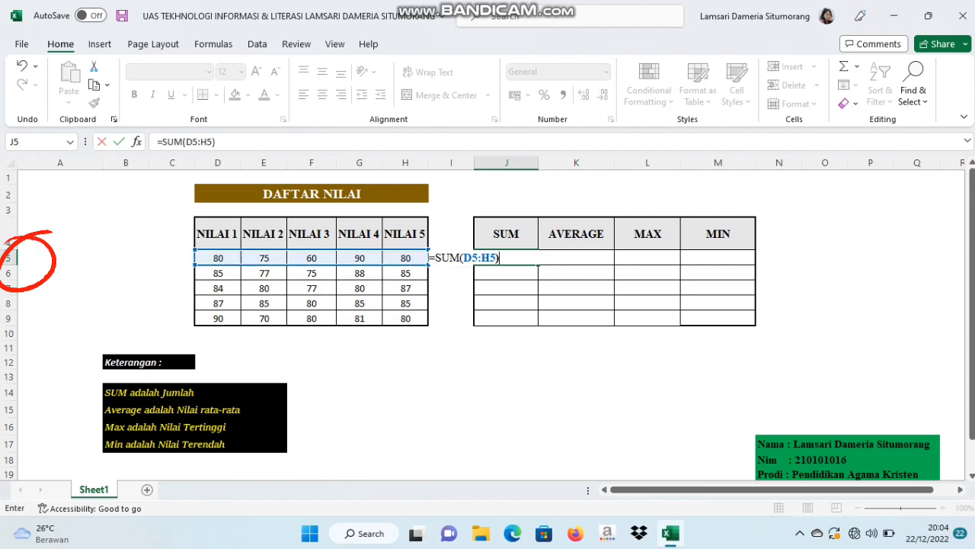
pyautogui.press('Return')
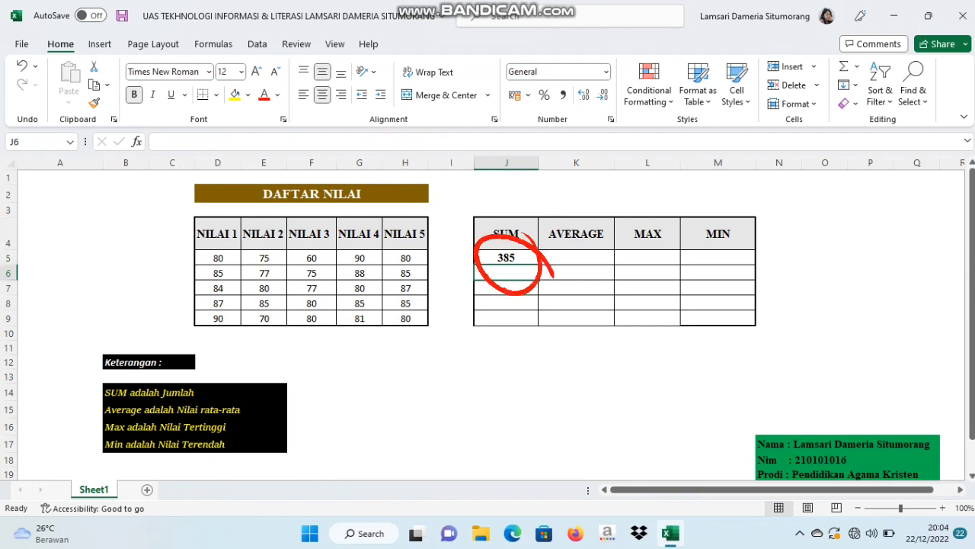
# Step: Fill the SUM formula from J5 down to J9 so every row of scores is totalled
pyautogui.click(506, 257)
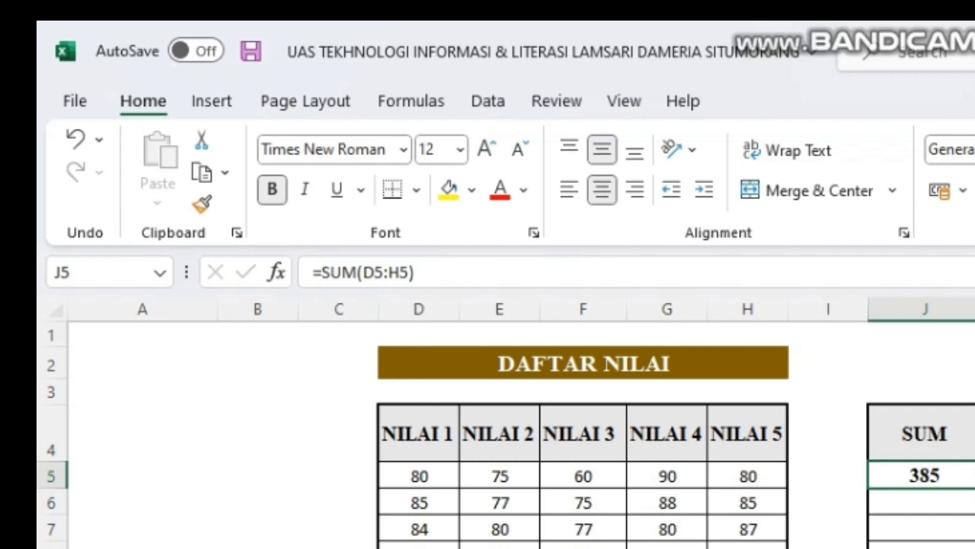
pyautogui.click(420, 502)
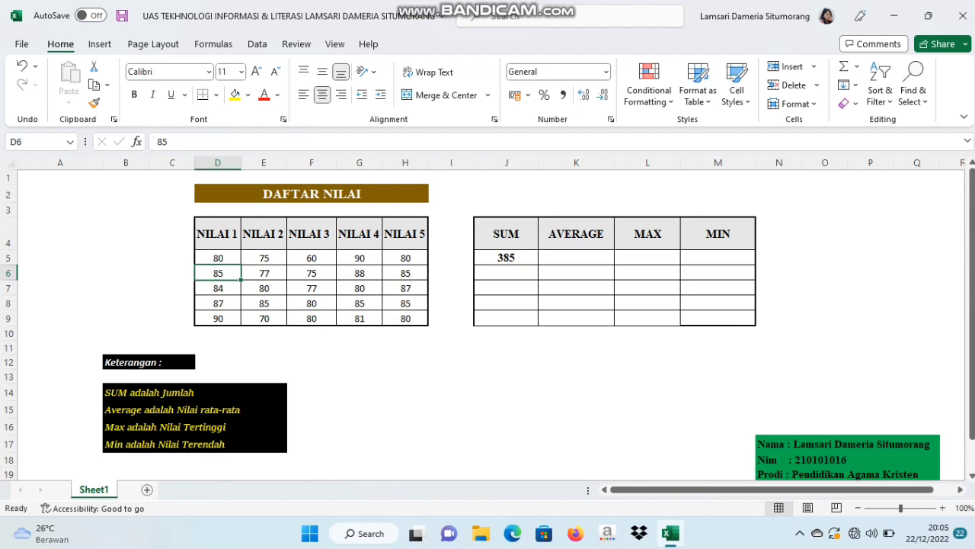
pyautogui.click(405, 273)
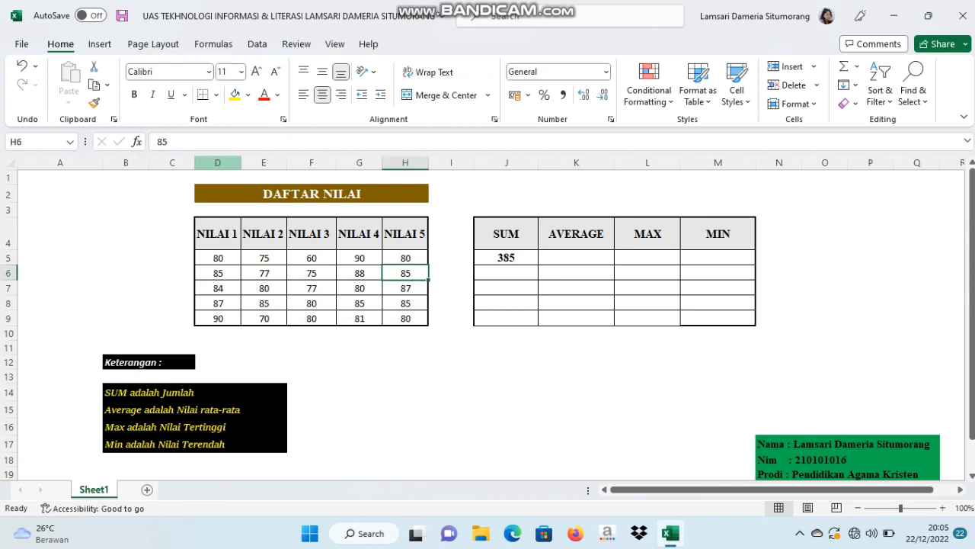
pyautogui.click(218, 319)
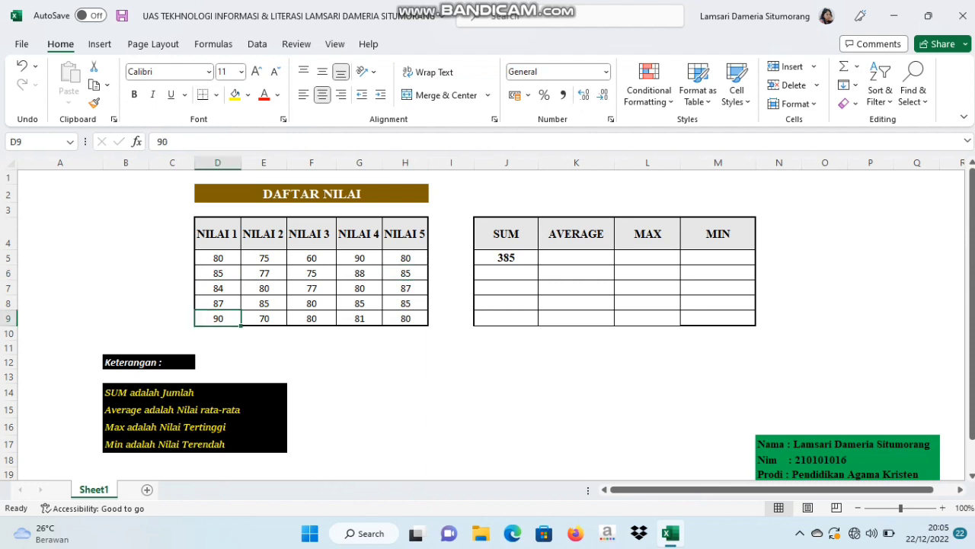
pyautogui.click(405, 319)
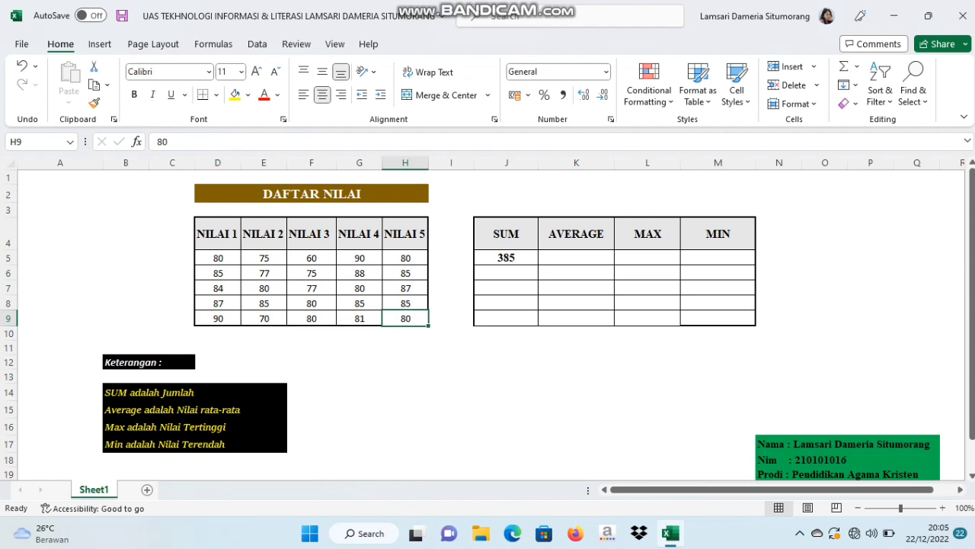
pyautogui.click(506, 258)
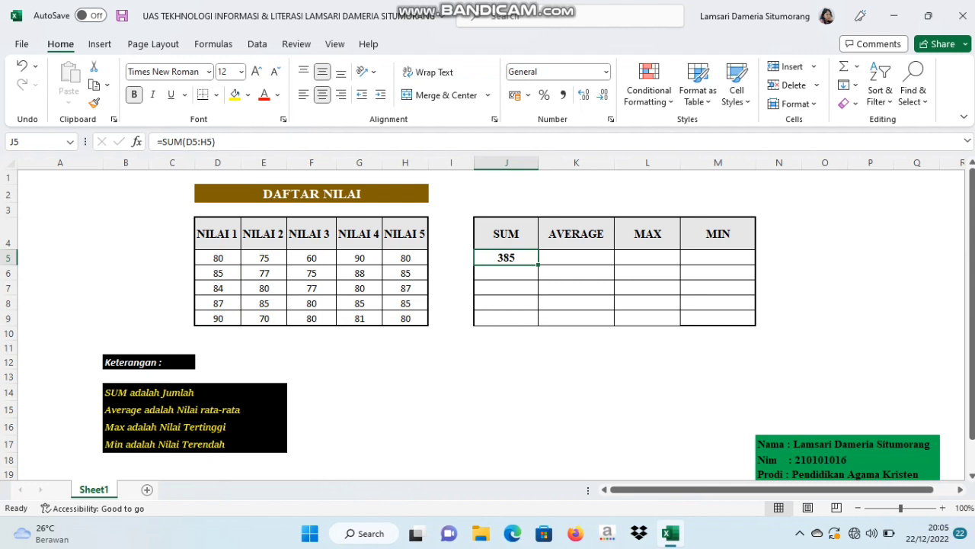
pyautogui.moveTo(538, 264); pyautogui.dragTo(538, 325)
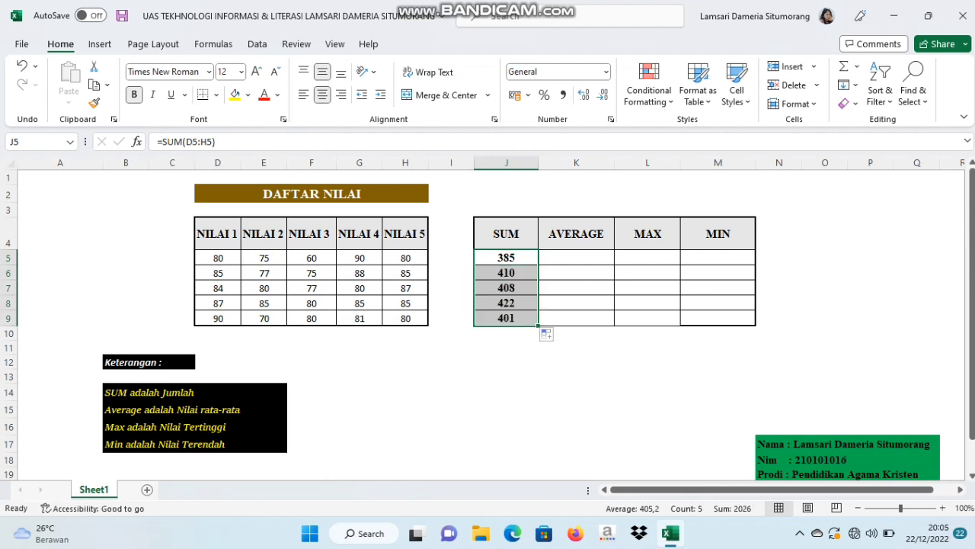
# Step: Examine the SUM formulas in cells J5 to J9 to check which row range each one covers
pyautogui.click(506, 272)
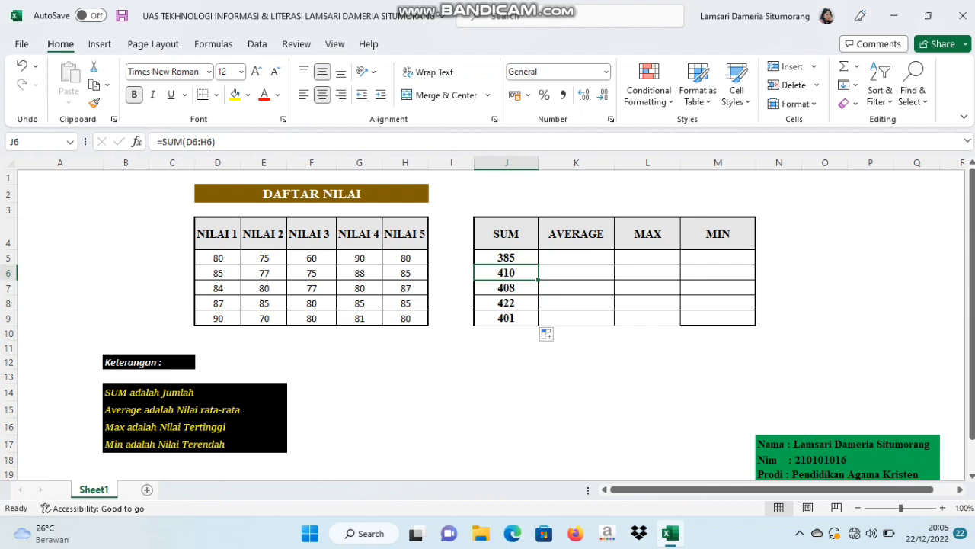
pyautogui.click(506, 257)
pyautogui.click(506, 272)
pyautogui.click(506, 288)
pyautogui.click(506, 273)
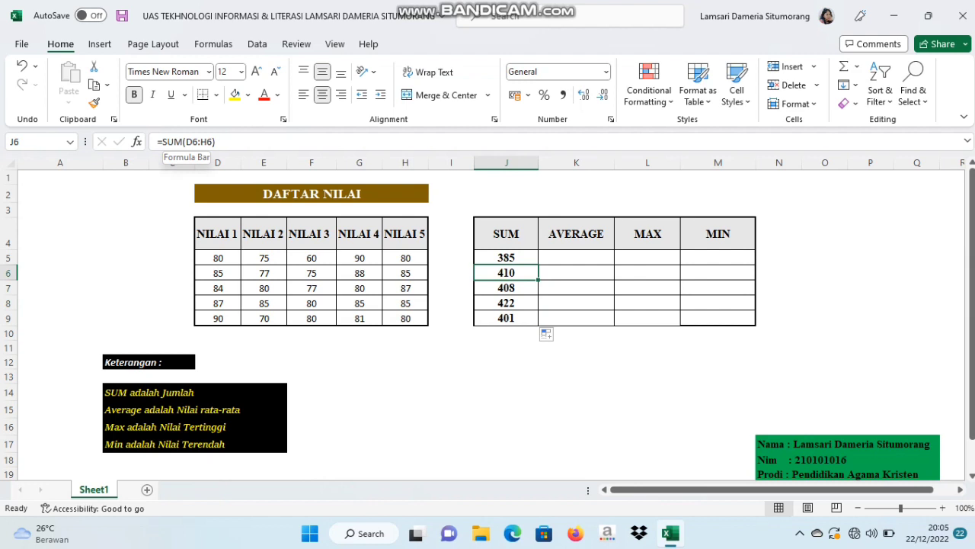
pyautogui.click(506, 288)
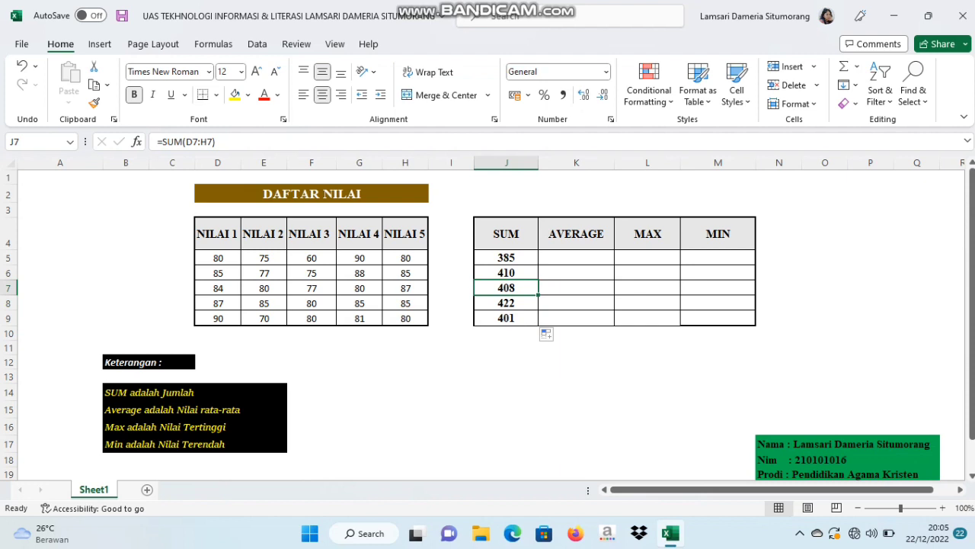
pyautogui.click(506, 303)
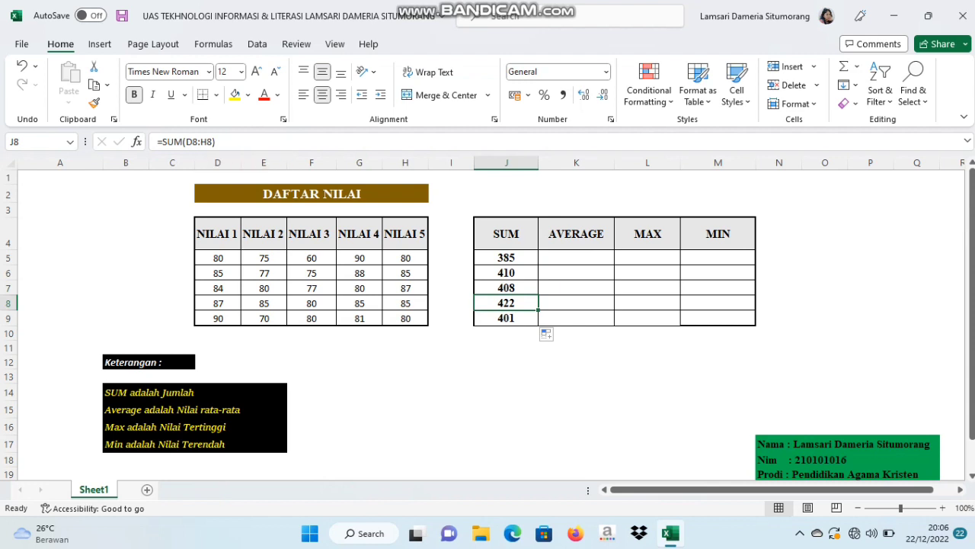
pyautogui.click(506, 319)
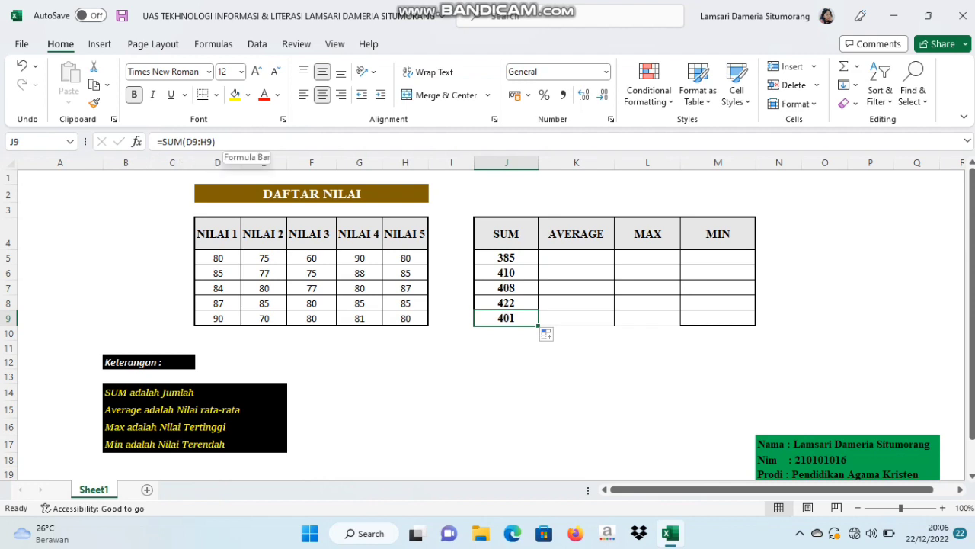
pyautogui.click(506, 258)
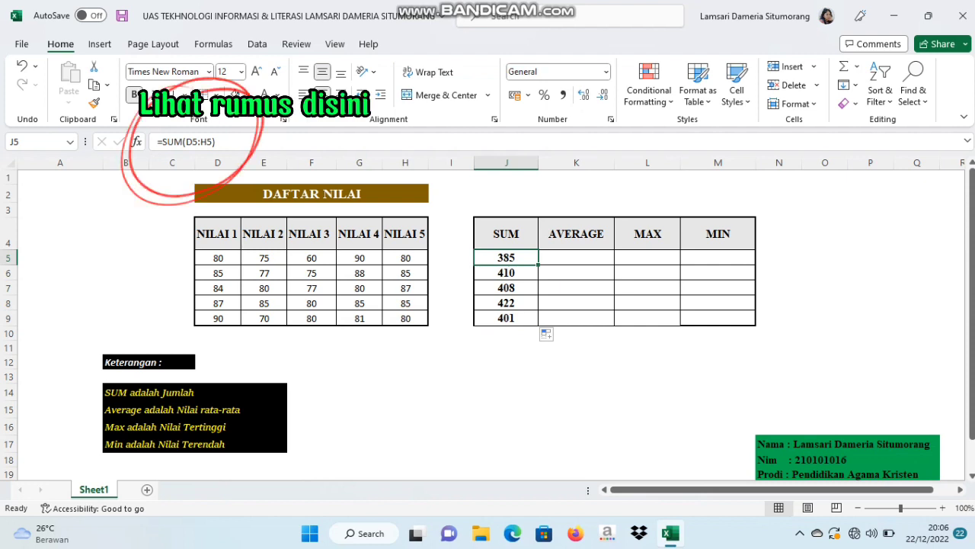
# Step: Enter the formula =AVERAGE(D5:H5) in cell K5 to average the first row of scores
pyautogui.click(576, 258)
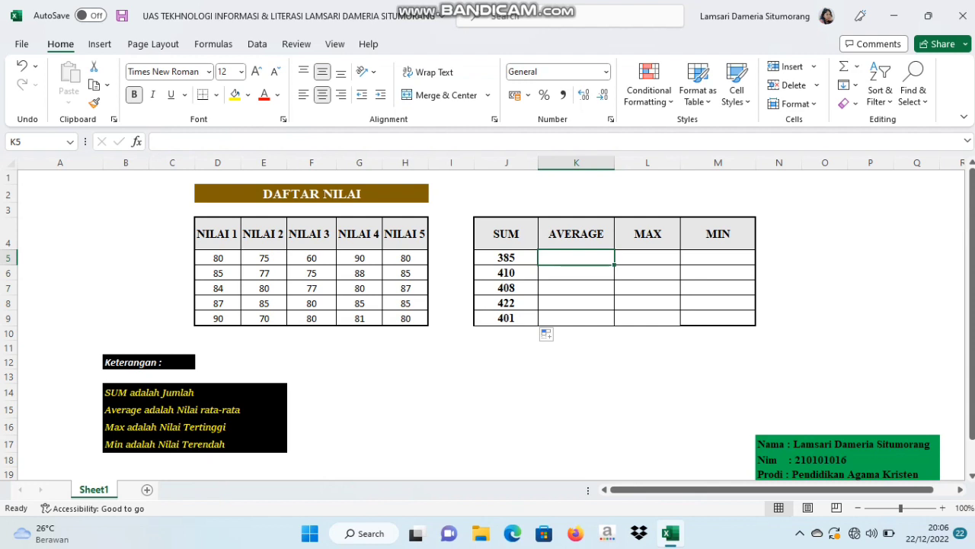
pyautogui.write('=A')
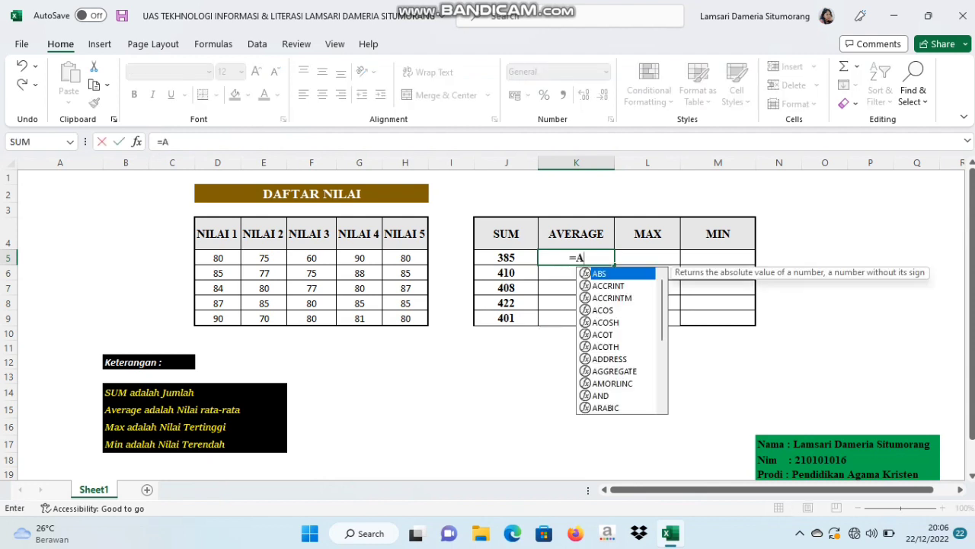
pyautogui.write('VER')
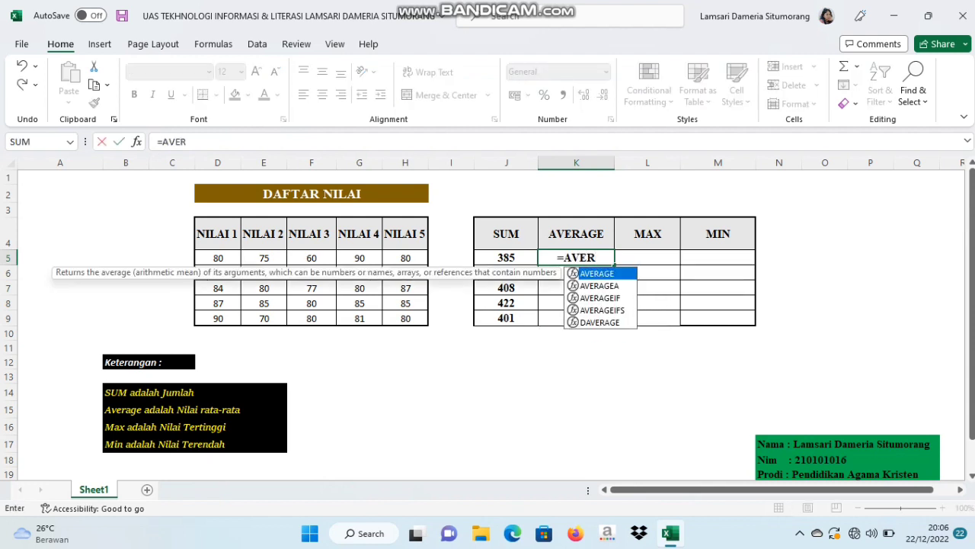
pyautogui.write('AGE(')
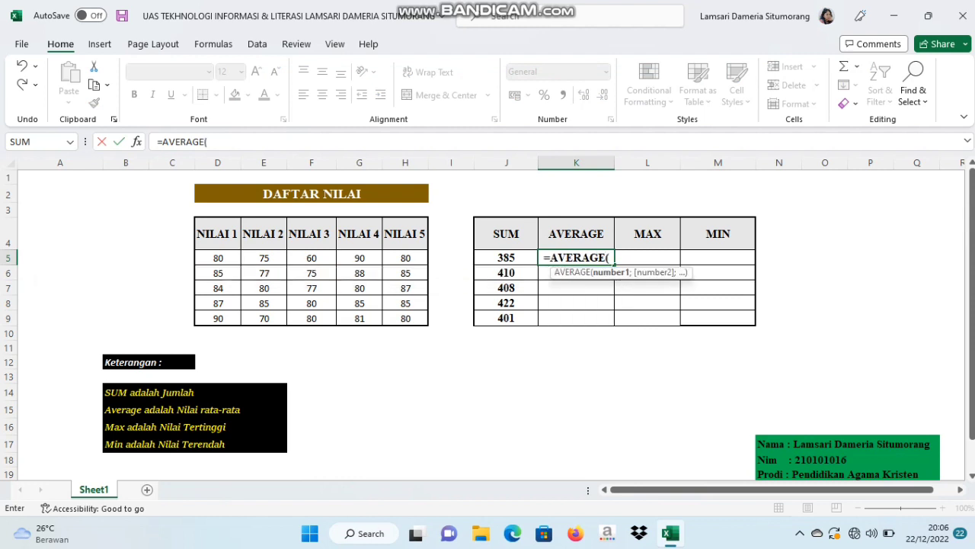
pyautogui.click(218, 257)
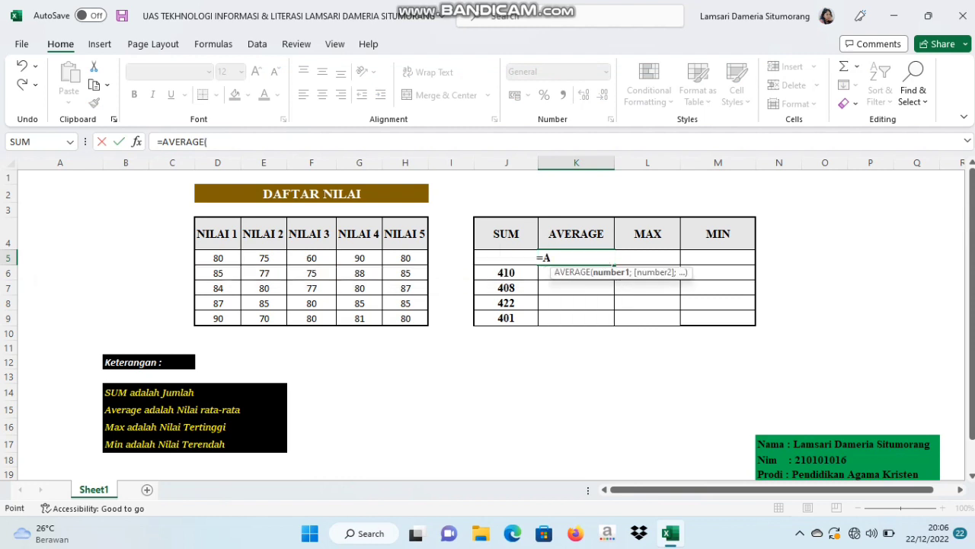
pyautogui.moveTo(218, 258); pyautogui.dragTo(405, 261)
pyautogui.write(')')
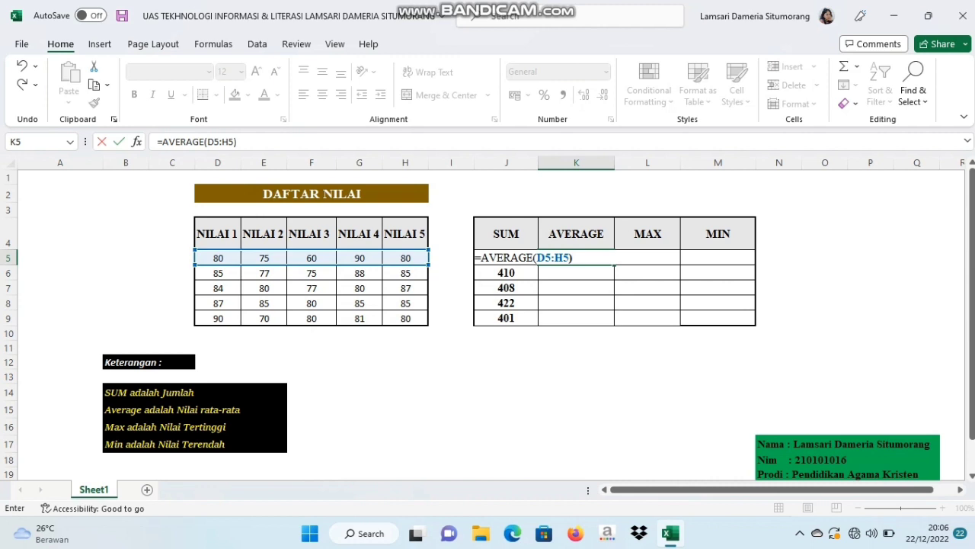
pyautogui.press('Return')
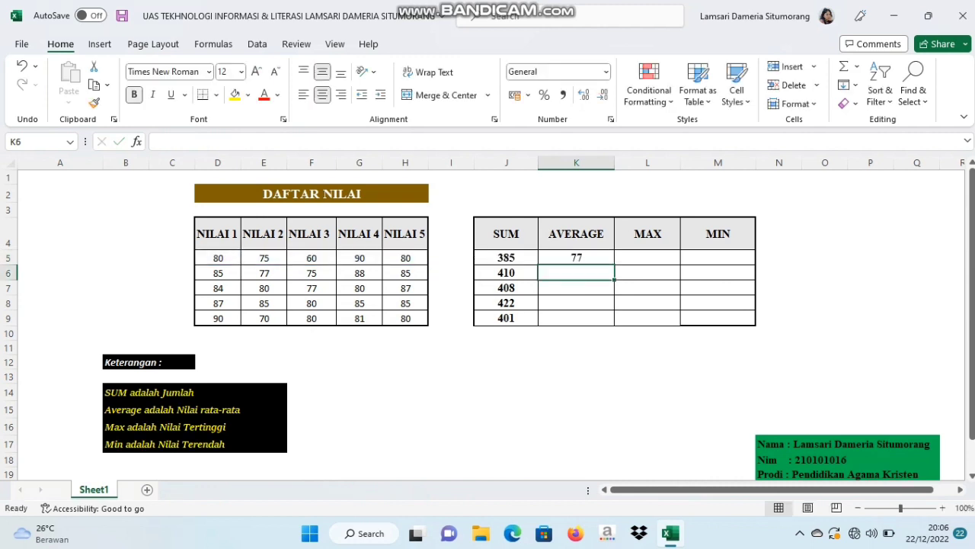
# Step: Fill the AVERAGE formula from K5 down to K9 and go through the filled cells
pyautogui.click(576, 258)
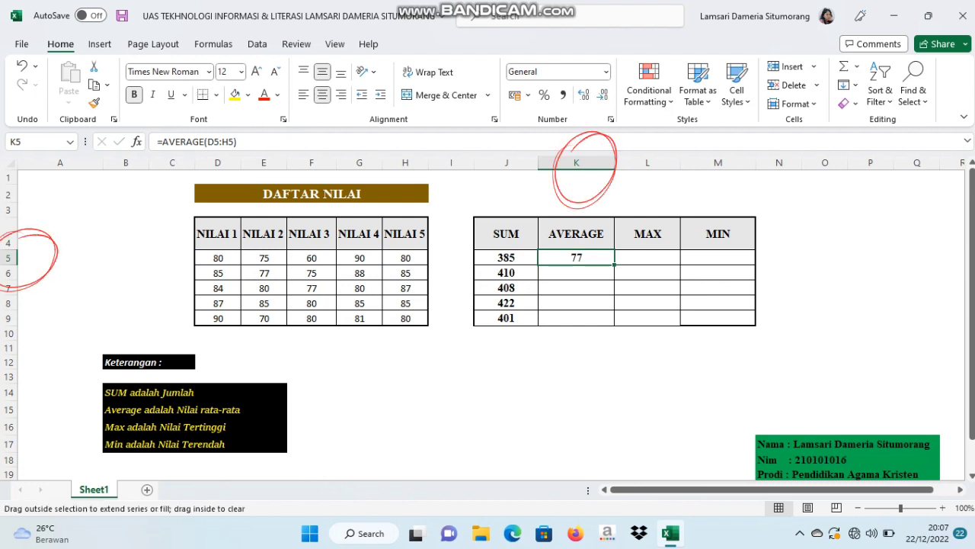
pyautogui.moveTo(614, 264); pyautogui.dragTo(614, 324)
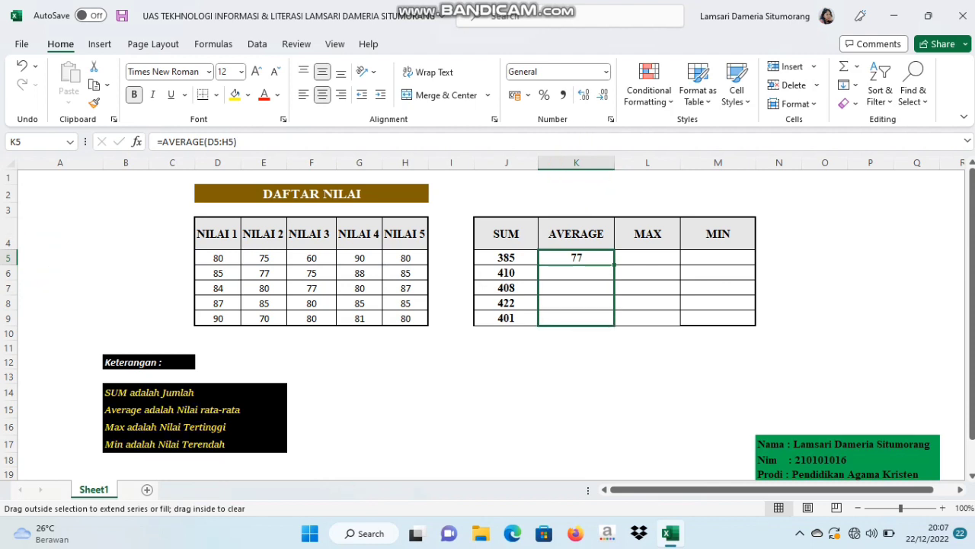
pyautogui.moveTo(614, 323); pyautogui.dragTo(614, 326)
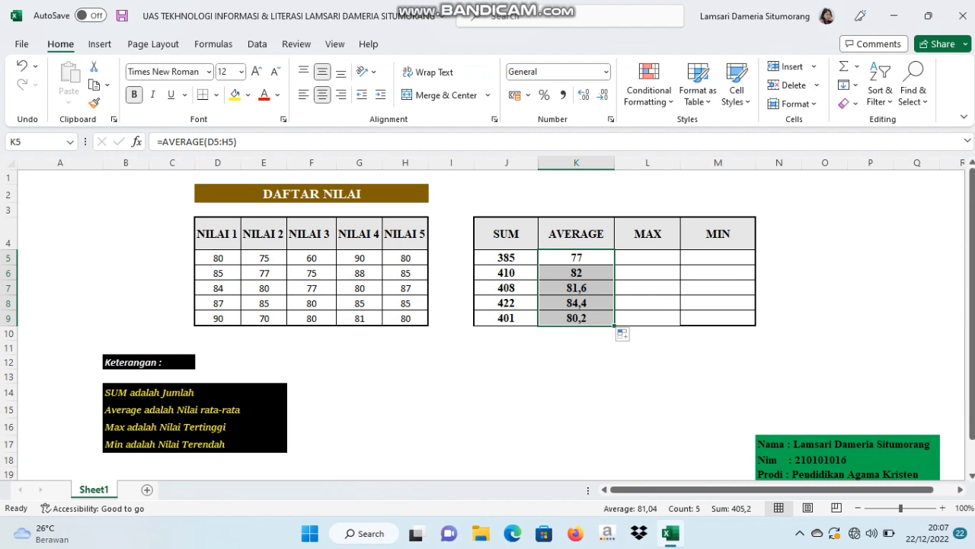
pyautogui.click(576, 273)
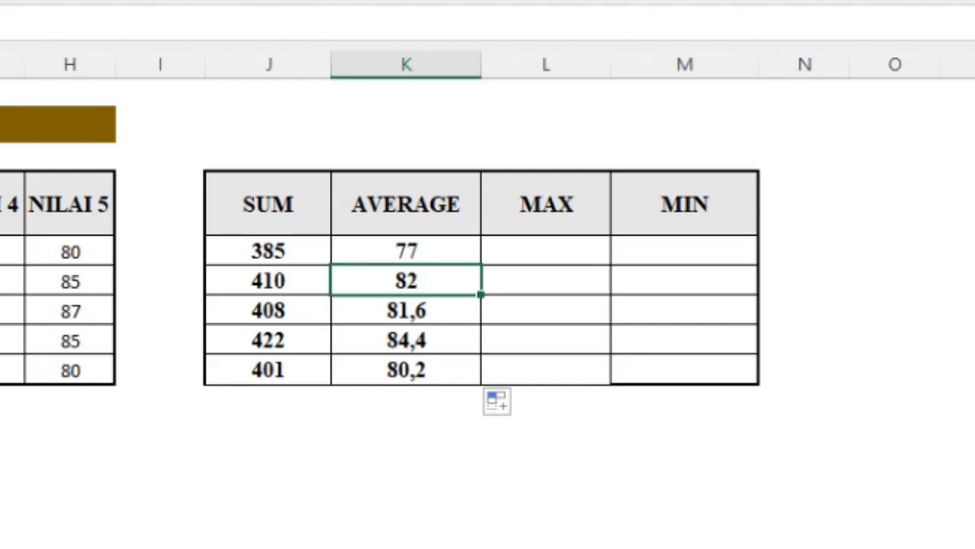
pyautogui.press('Down')
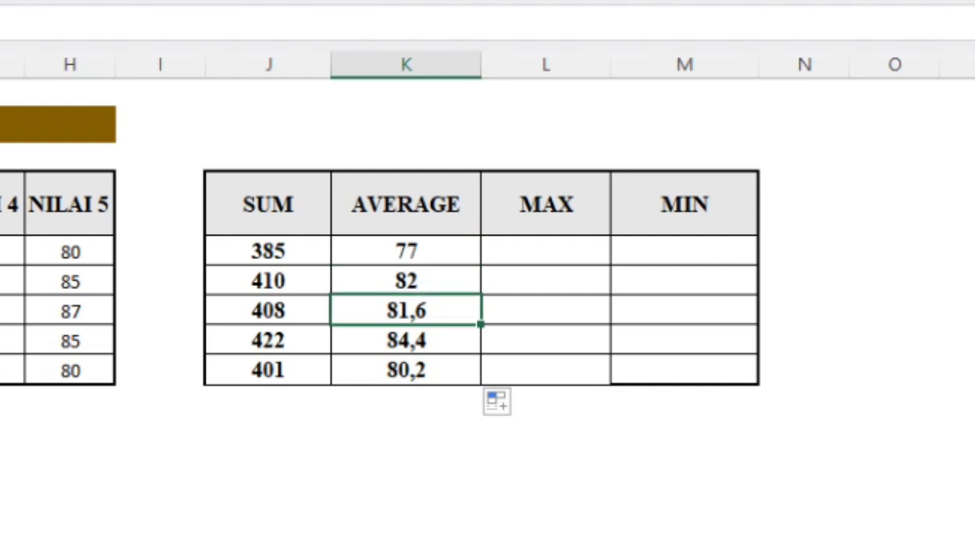
pyautogui.press('Down')
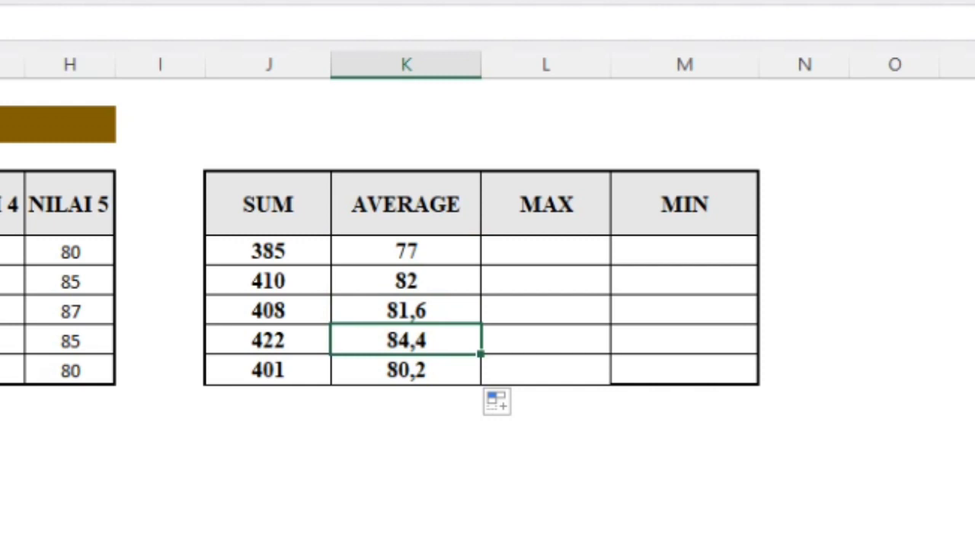
pyautogui.press('Down')
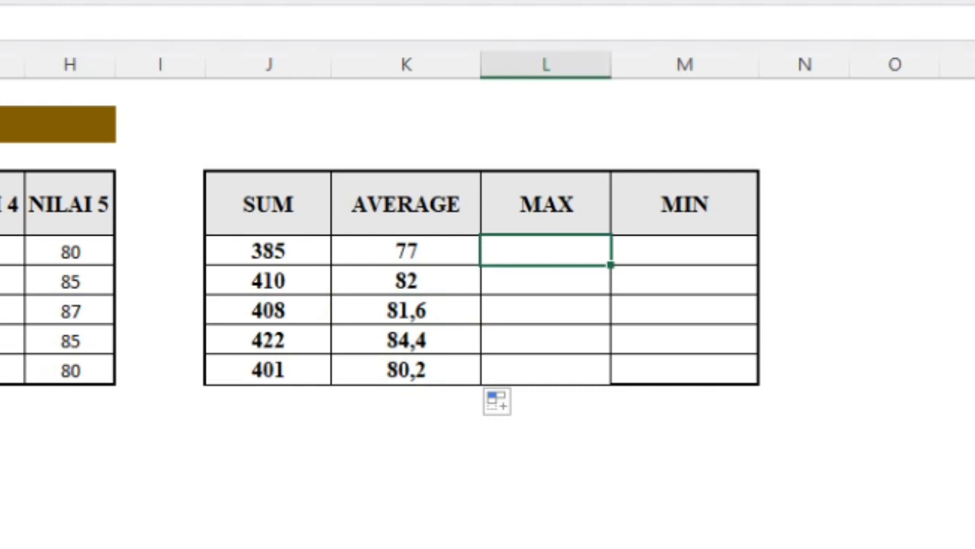
# Step: Enter the formula =MAX(D5:H5) in cell L5 to find the highest score in the first row
pyautogui.write('=MA')
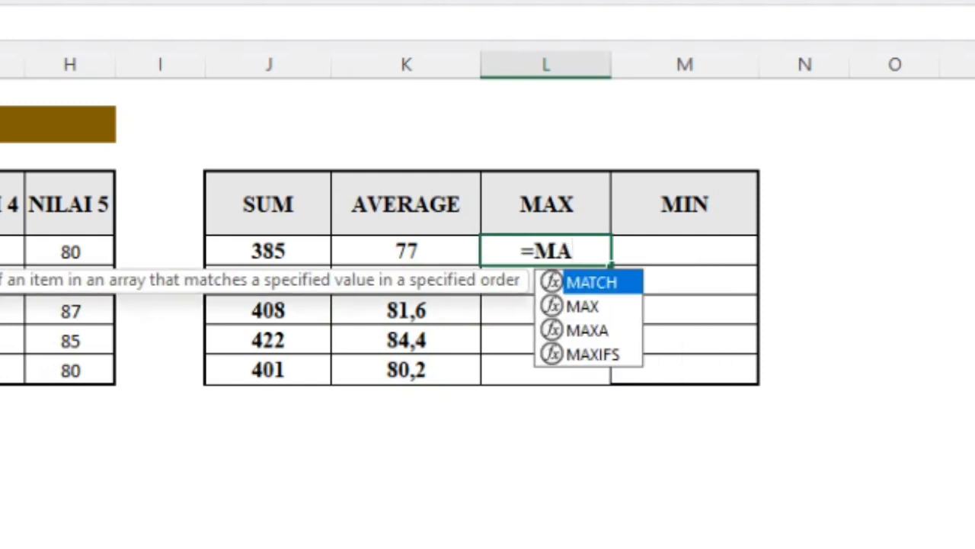
pyautogui.write('X(')
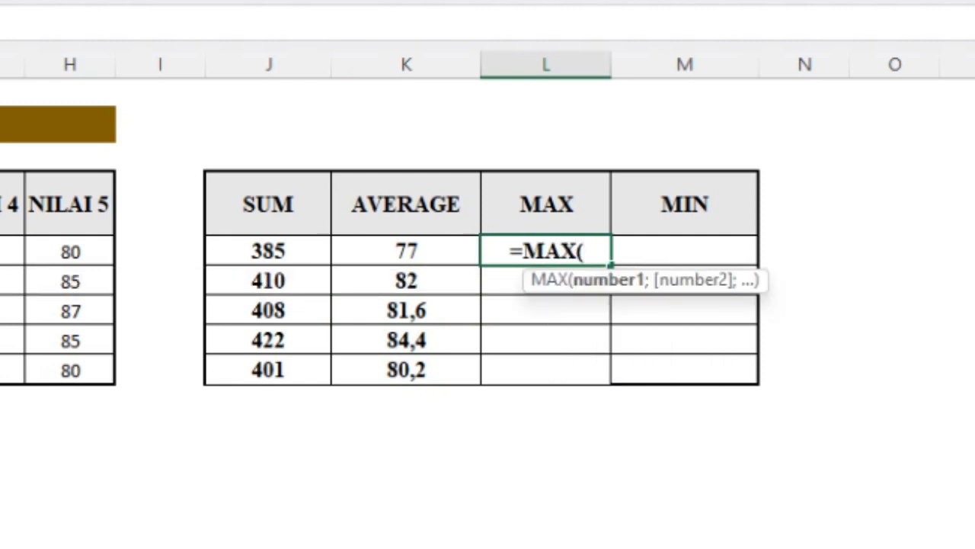
pyautogui.moveTo(0, 251); pyautogui.dragTo(71, 251)
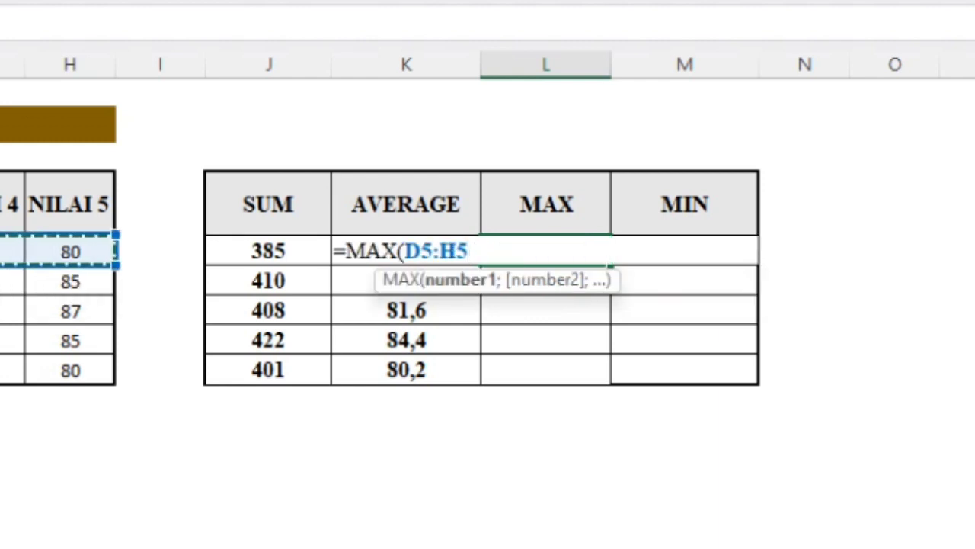
pyautogui.write(')')
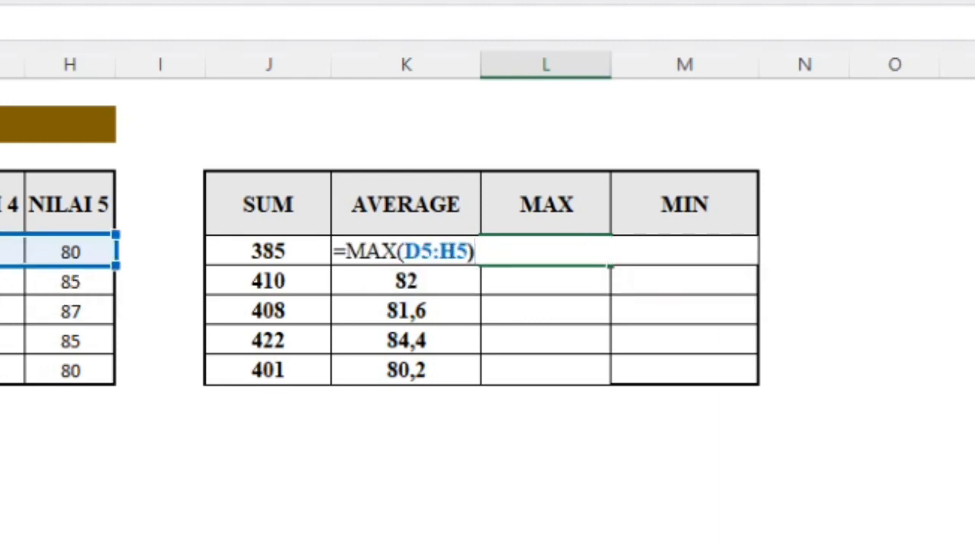
pyautogui.press('Return')
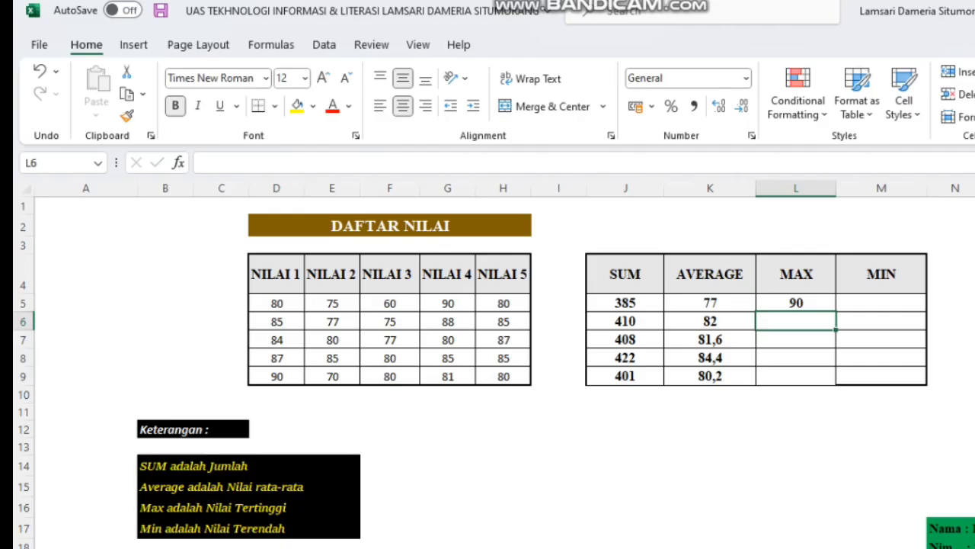
pyautogui.click(796, 304)
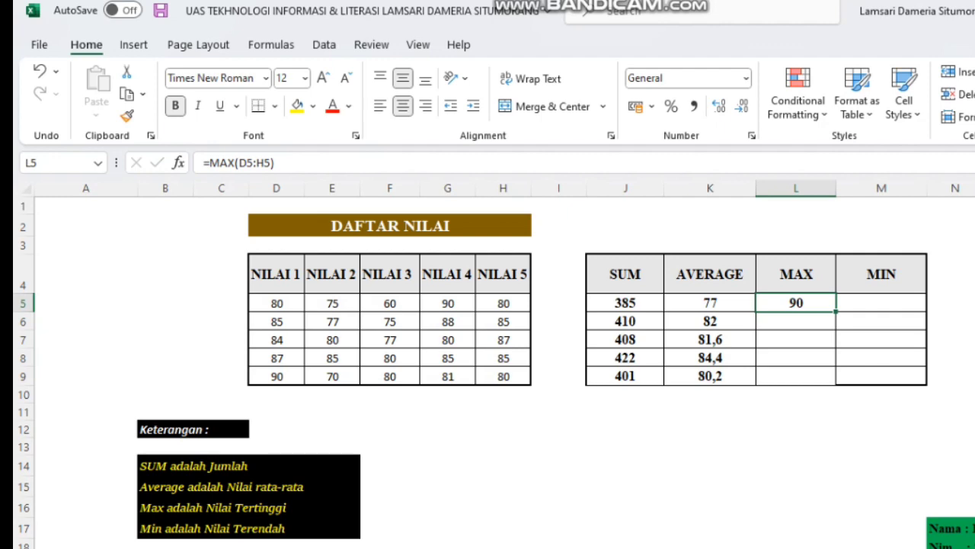
pyautogui.click(796, 322)
pyautogui.click(796, 303)
pyautogui.click(797, 322)
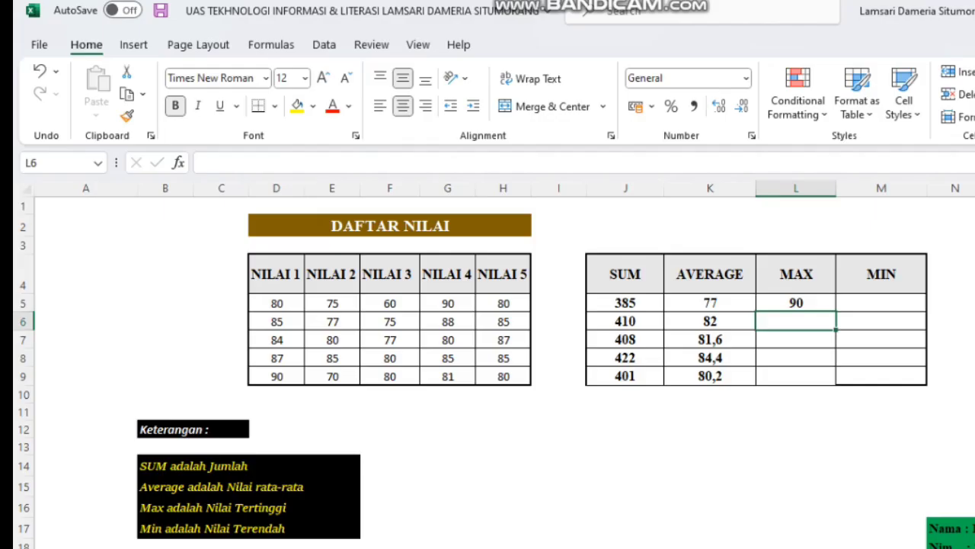
pyautogui.write('90')
pyautogui.press('BackSpace')
pyautogui.press('BackSpace')
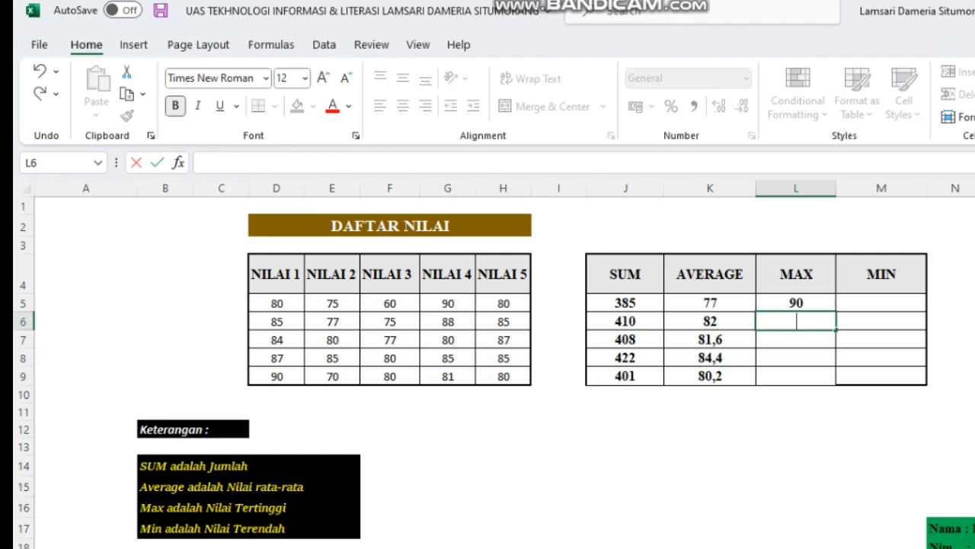
# Step: Fill the MAX formula from L5 down to L9 and go through the formulas in the filled cells
pyautogui.click(796, 302)
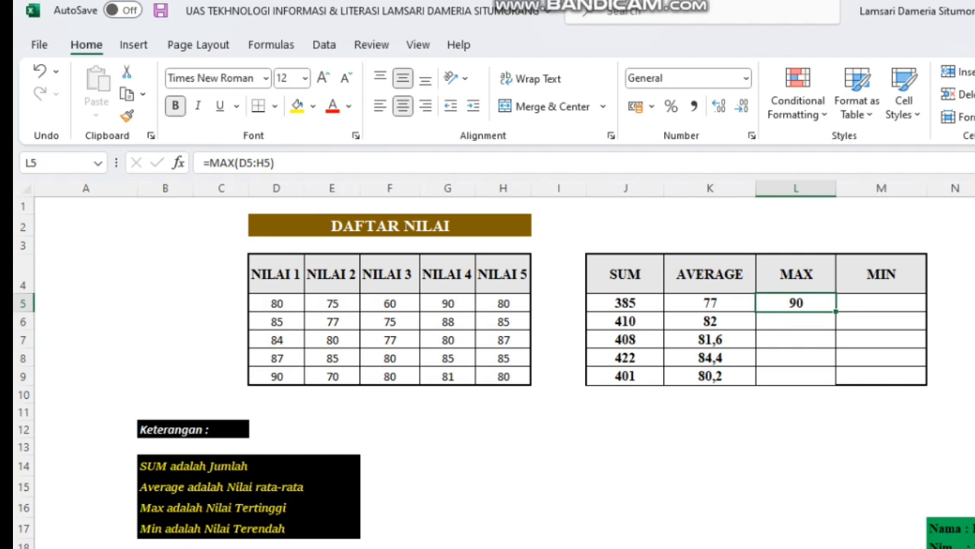
pyautogui.moveTo(836, 311); pyautogui.dragTo(836, 382)
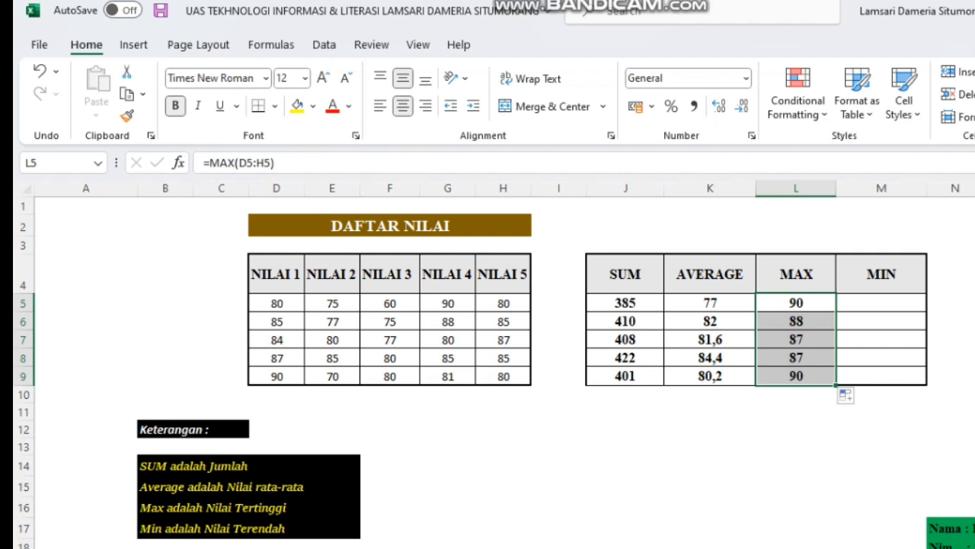
pyautogui.click(796, 321)
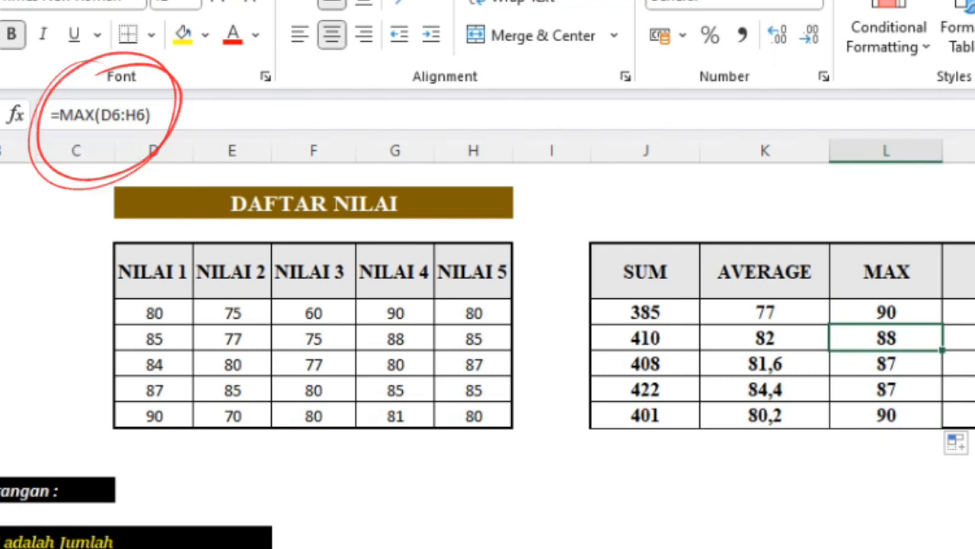
pyautogui.click(886, 364)
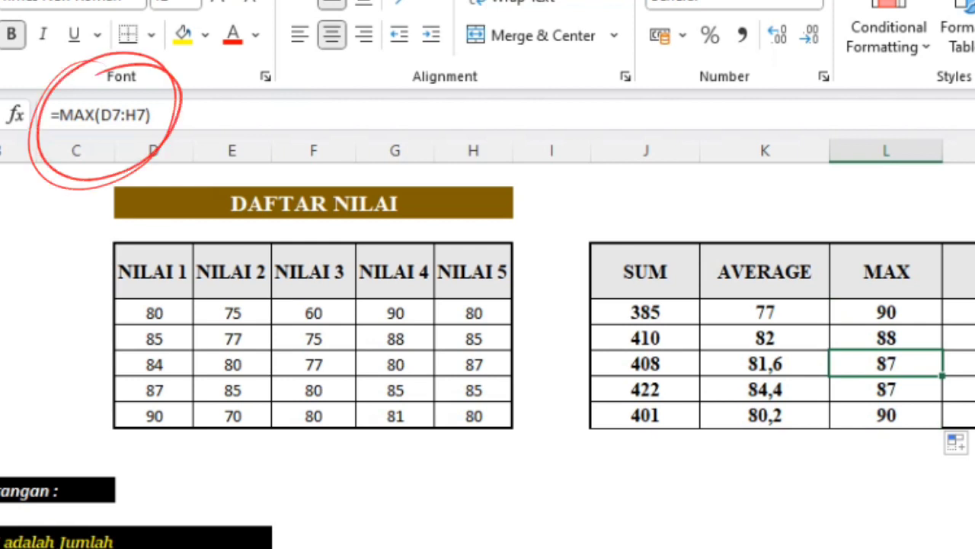
pyautogui.click(886, 389)
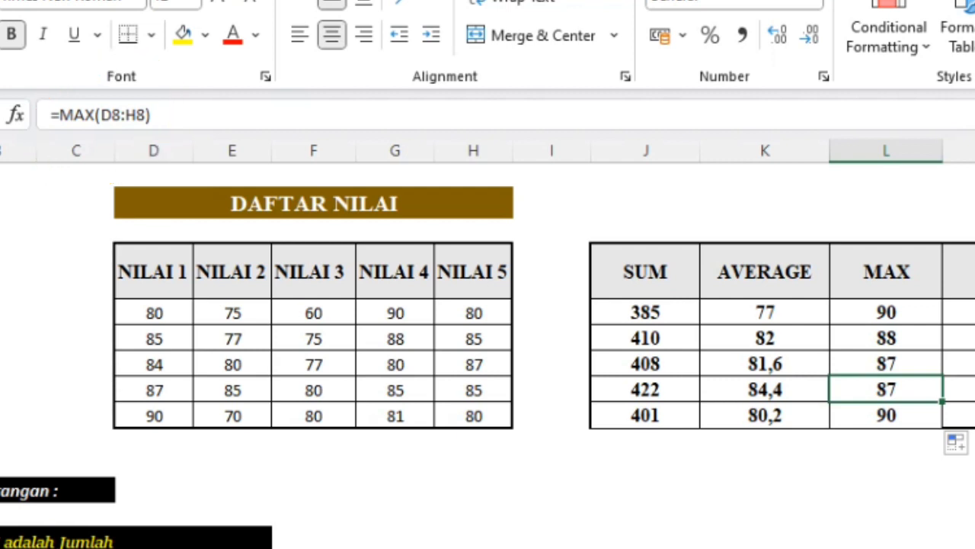
pyautogui.click(886, 416)
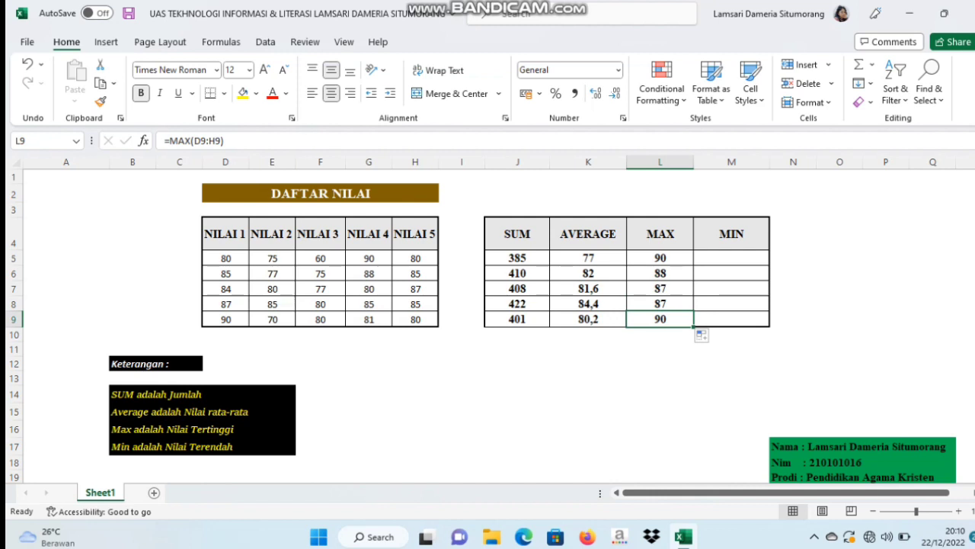
# Step: Enter the formula =MIN(D5:H5) in cell M5 to find the lowest score in the first row
pyautogui.click(732, 259)
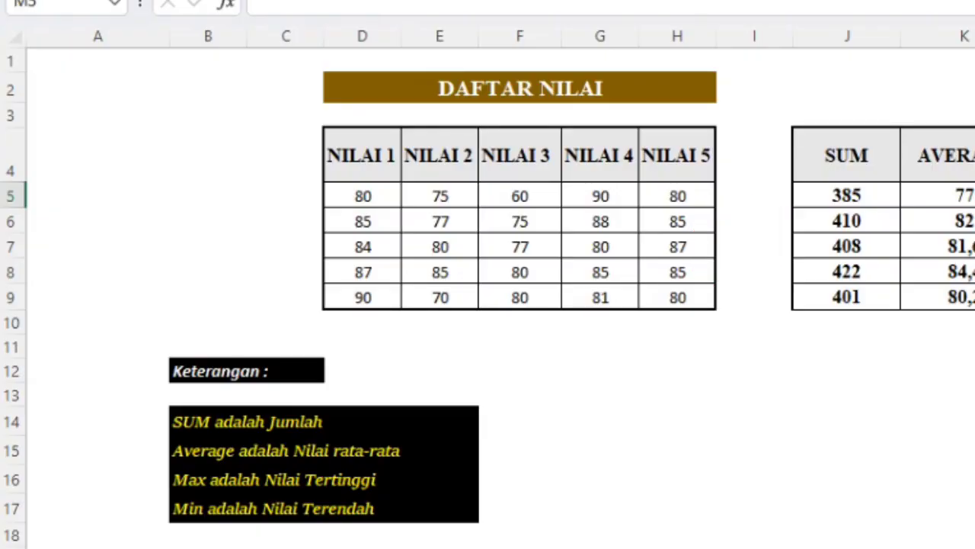
pyautogui.write('=MIN')
pyautogui.press('Escape')
pyautogui.write('=MIN')
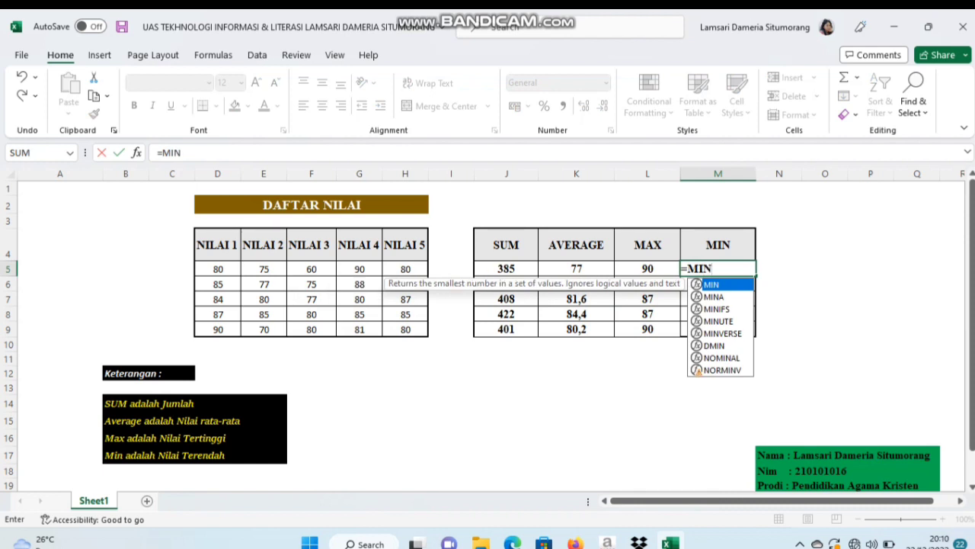
pyautogui.write('(')
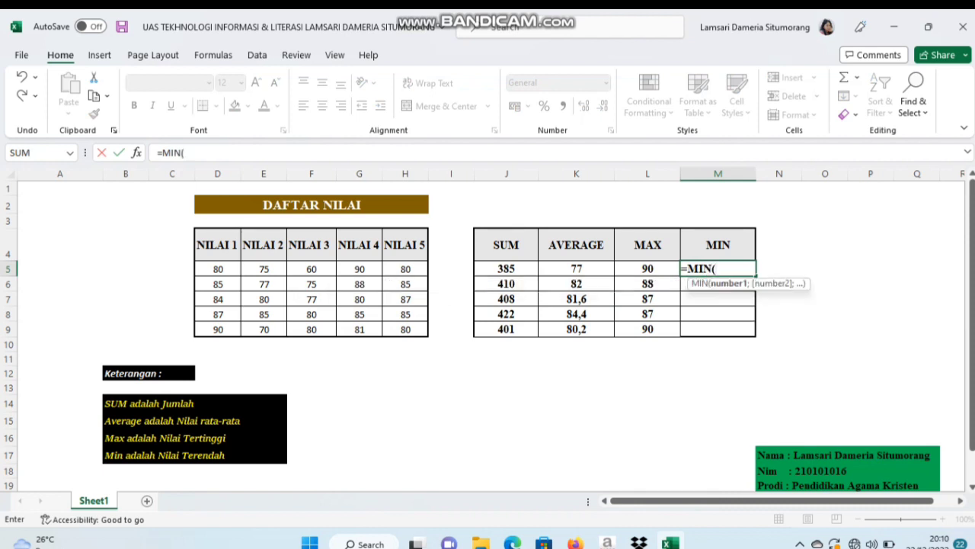
pyautogui.moveTo(215, 271); pyautogui.dragTo(412, 272)
pyautogui.write(')')
pyautogui.press('Return')
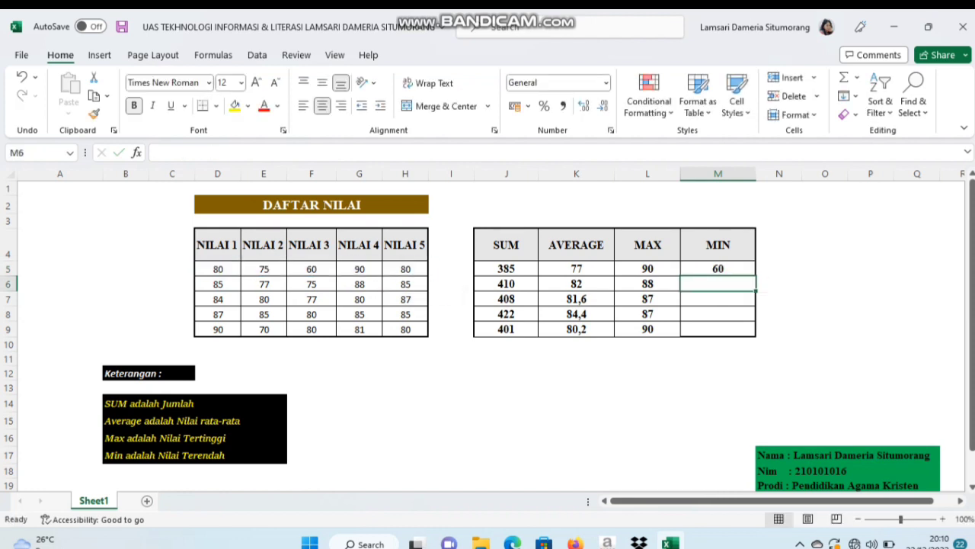
# Step: Fill the MIN formula from M5 down to M9 and check the row range in each filled cell
pyautogui.press('Up')
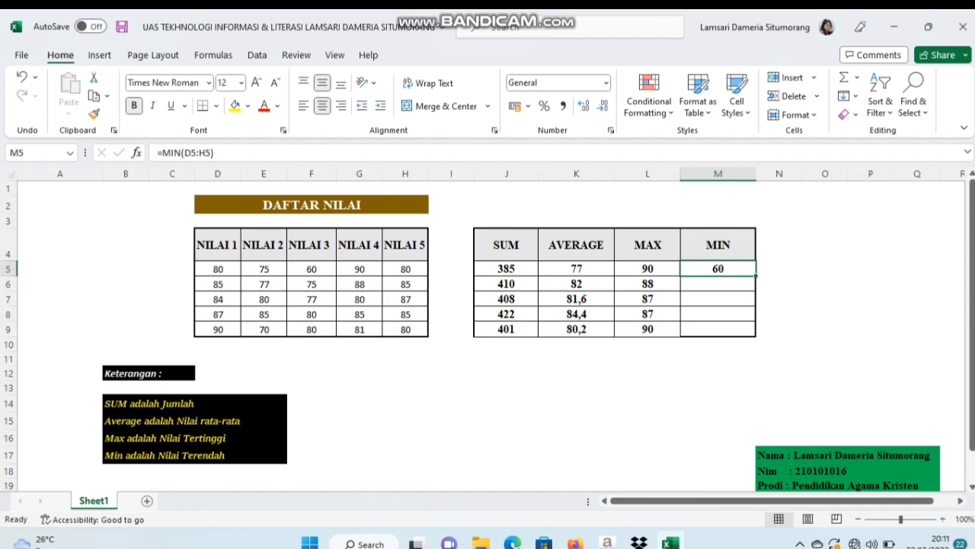
pyautogui.moveTo(756, 275); pyautogui.dragTo(756, 335)
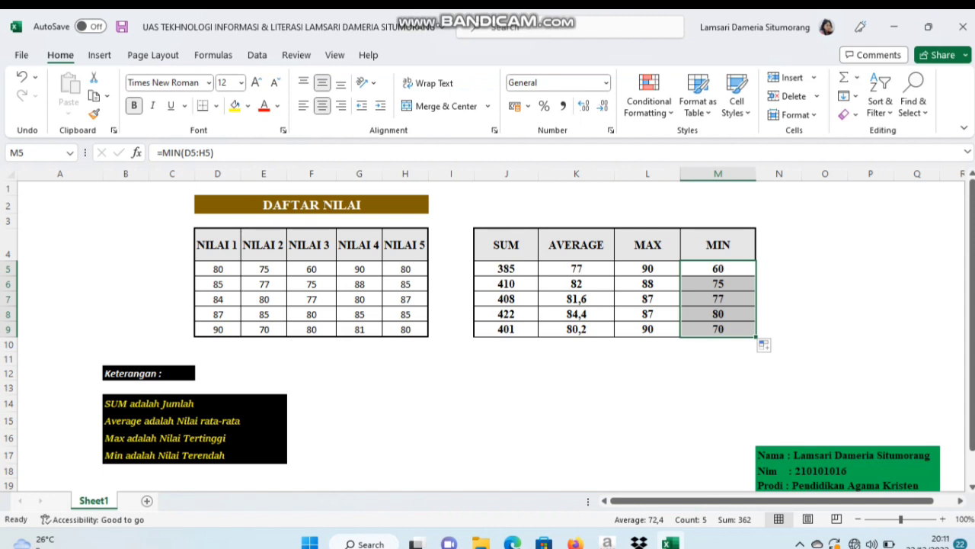
pyautogui.click(718, 283)
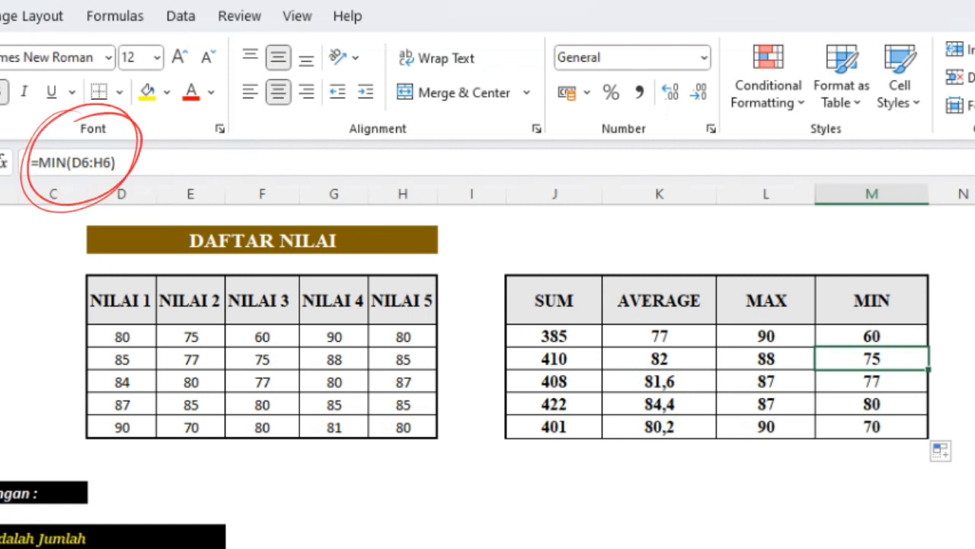
pyautogui.click(872, 382)
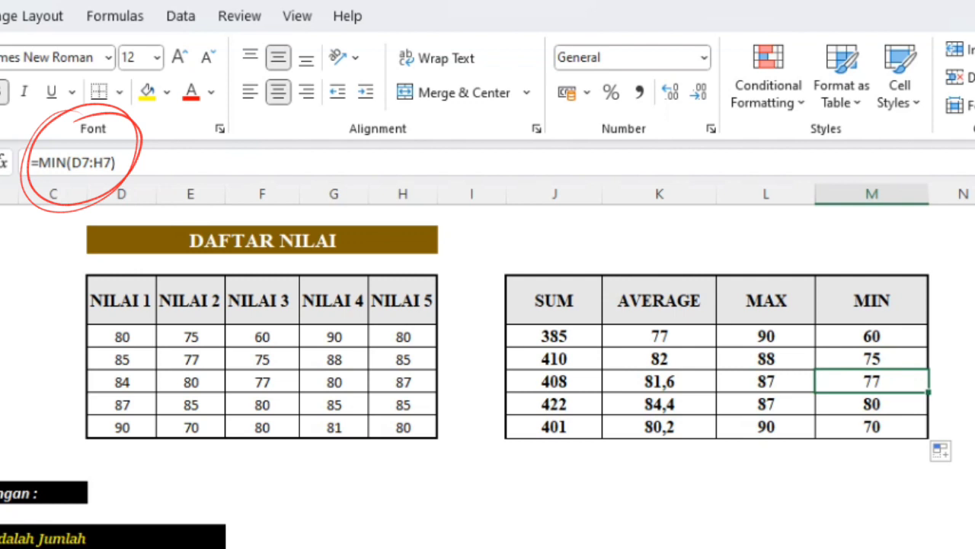
pyautogui.click(872, 404)
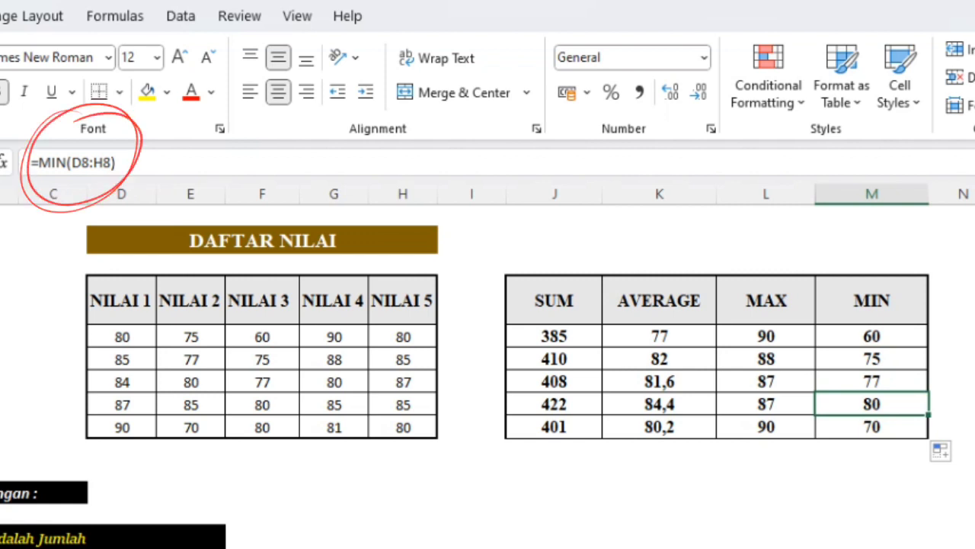
pyautogui.click(872, 426)
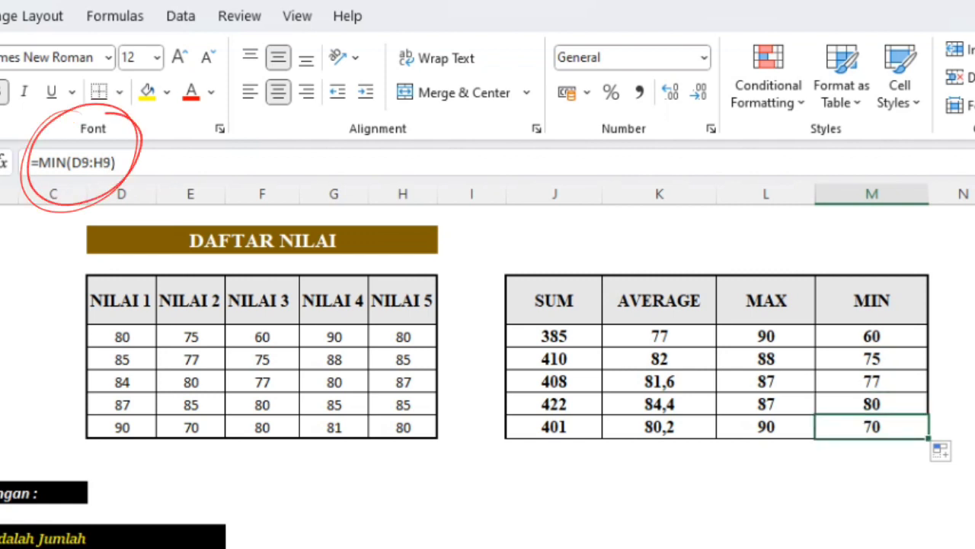